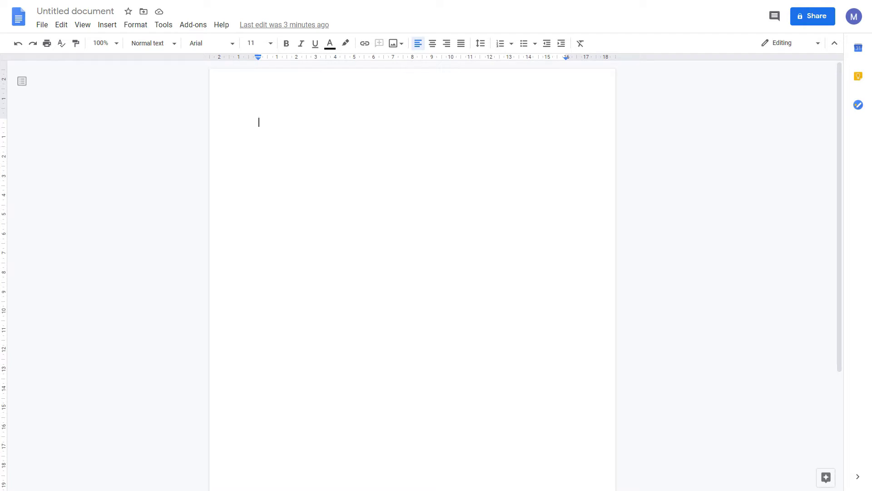
# Insert a table with 4 columns and 5 rows into the blank document.
pyautogui.click(107, 24)
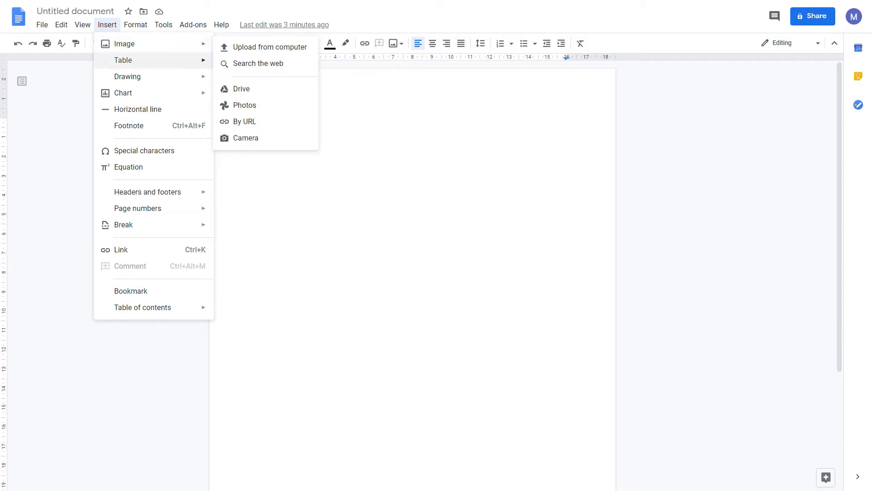
pyautogui.moveTo(137, 60)
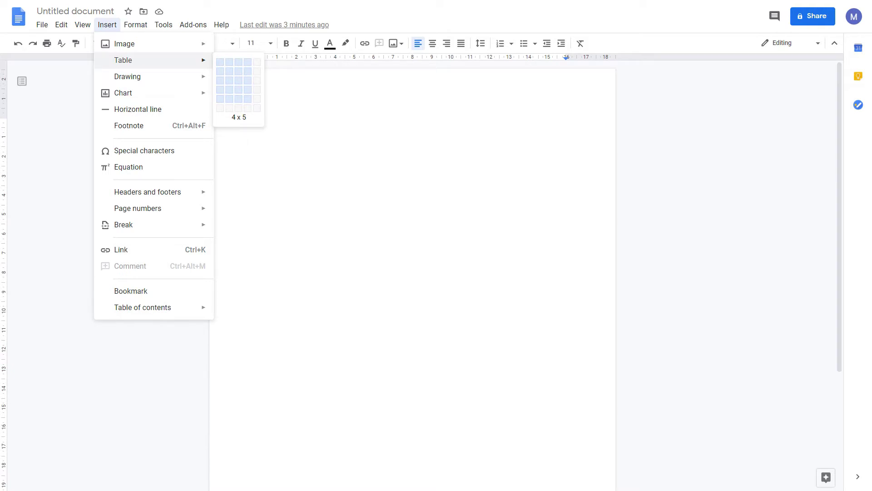
pyautogui.click(248, 98)
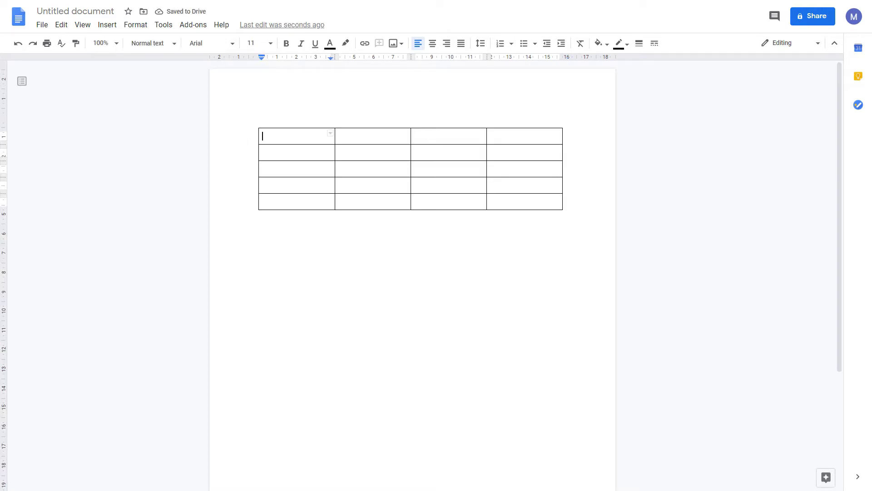
pyautogui.click(259, 215)
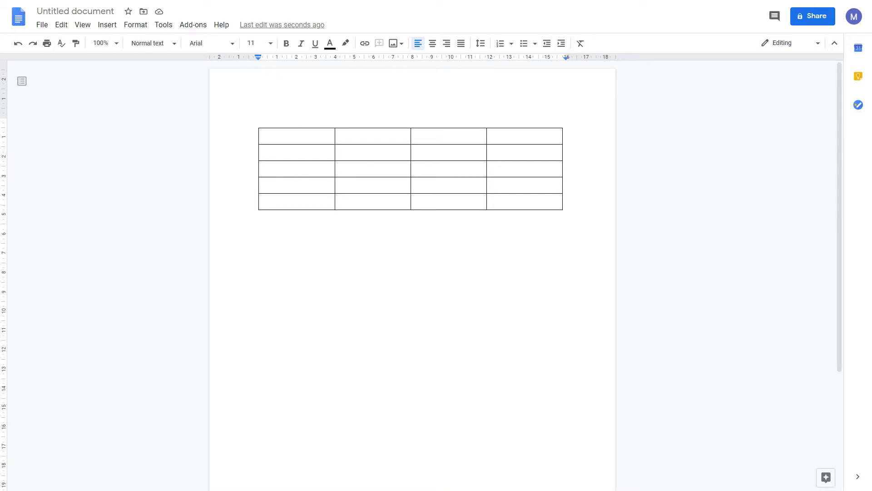
# Insert a new row below the table's last row.
pyautogui.moveTo(273, 202); pyautogui.dragTo(308, 202)
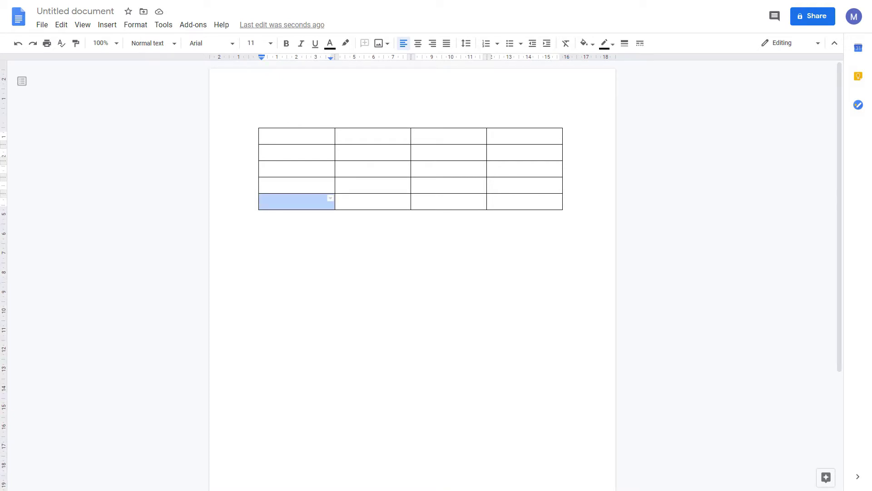
pyautogui.rightClick(269, 202)
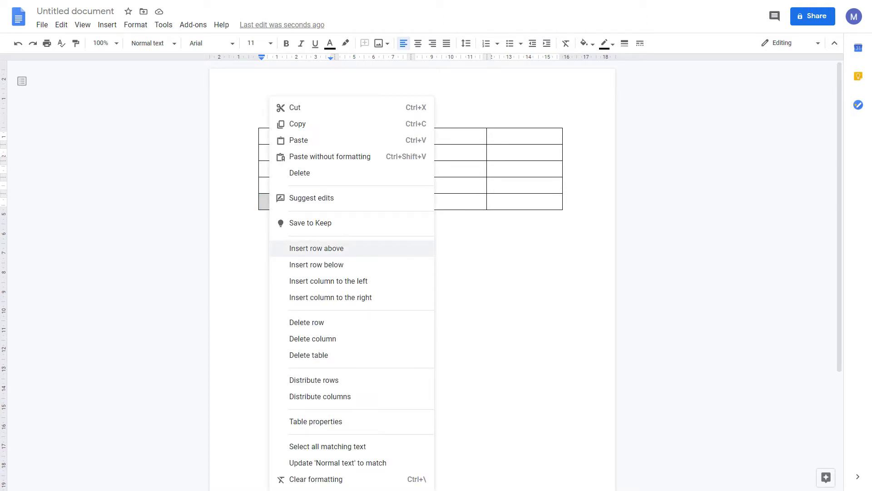
pyautogui.press('Down')
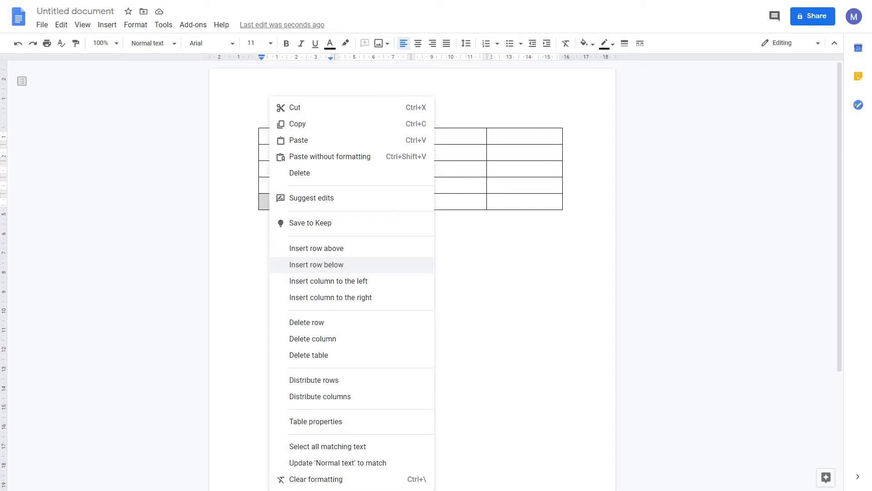
pyautogui.press('Return')
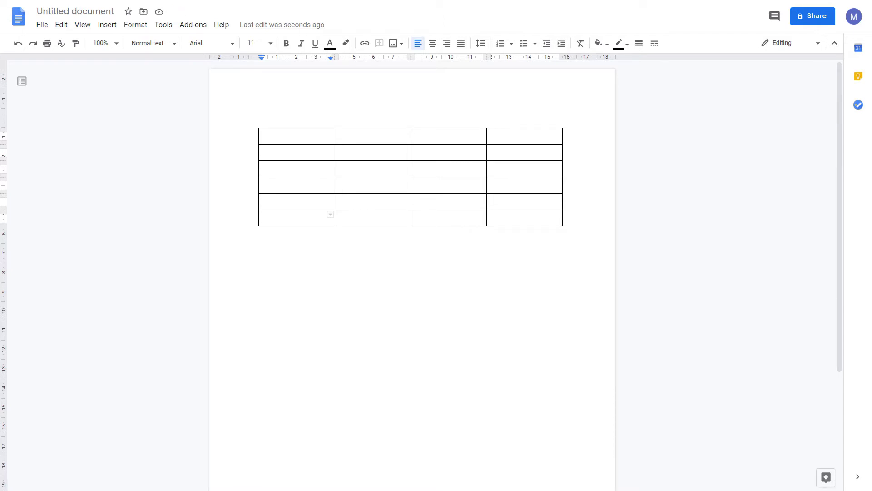
# Insert a new column to the right of the table's second column.
pyautogui.press('Tab')
pyautogui.rightClick(375, 218)
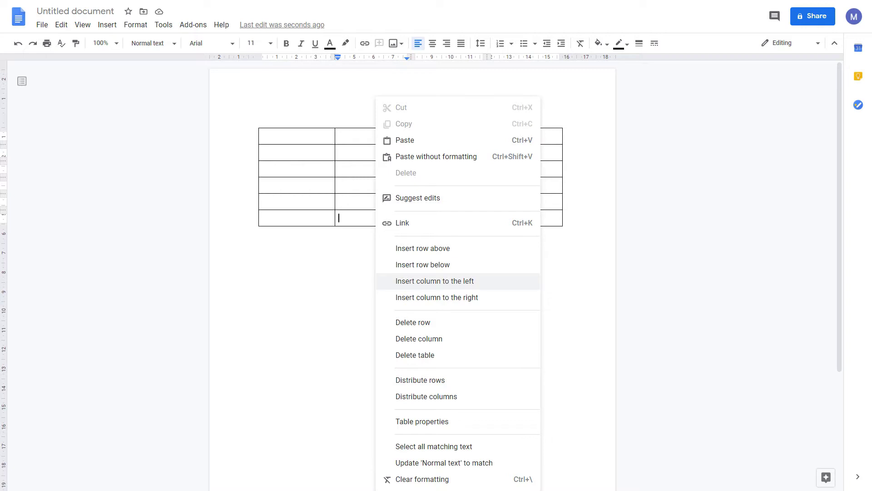
pyautogui.click(437, 297)
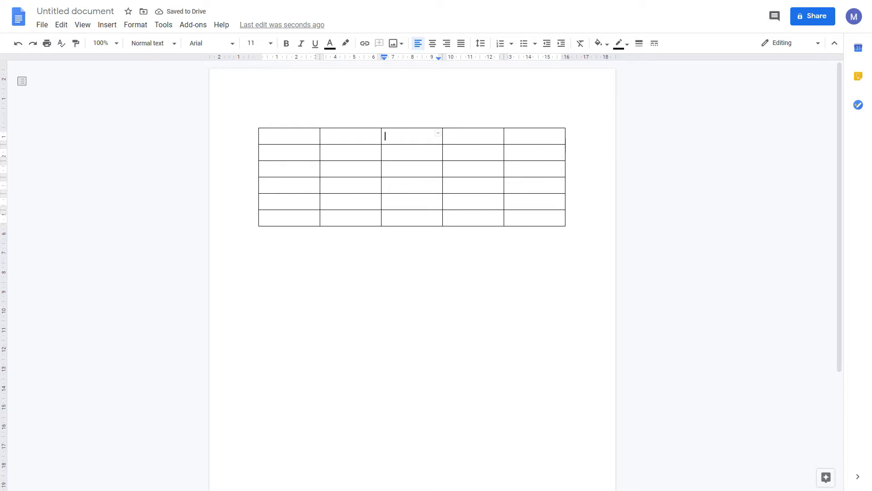
# Delete the table's added third column and its added bottom row.
pyautogui.rightClick(402, 153)
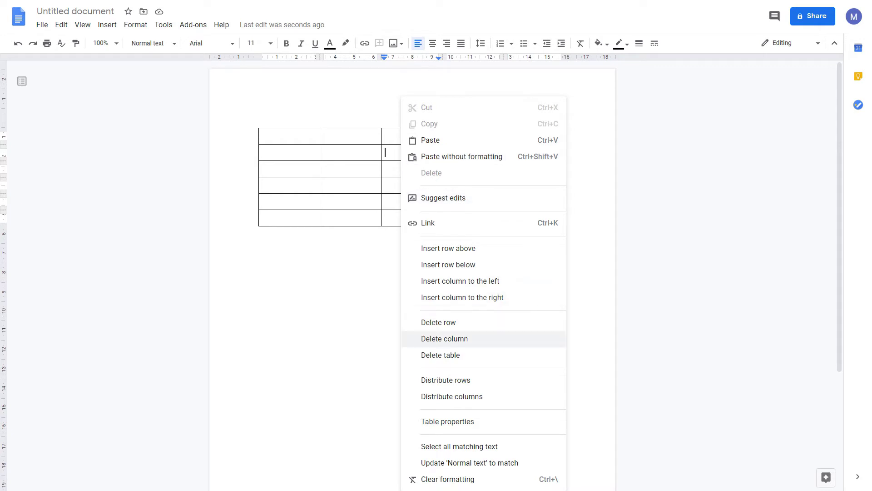
pyautogui.click(444, 339)
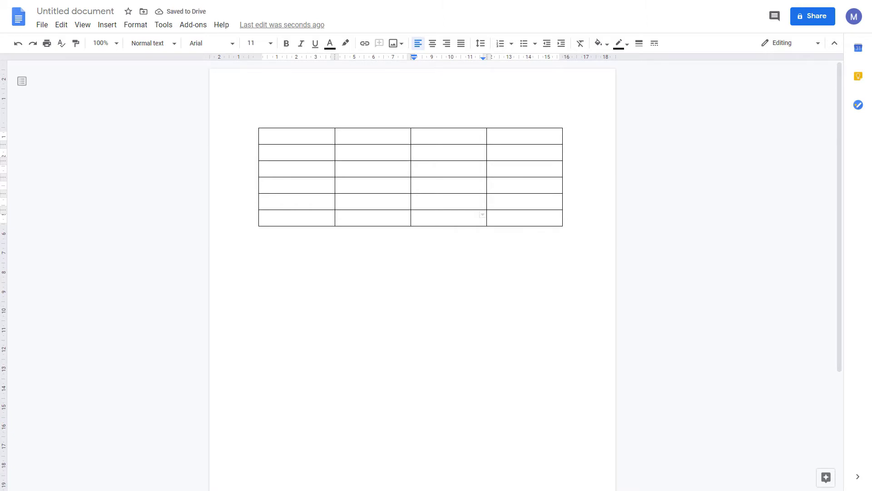
pyautogui.rightClick(432, 222)
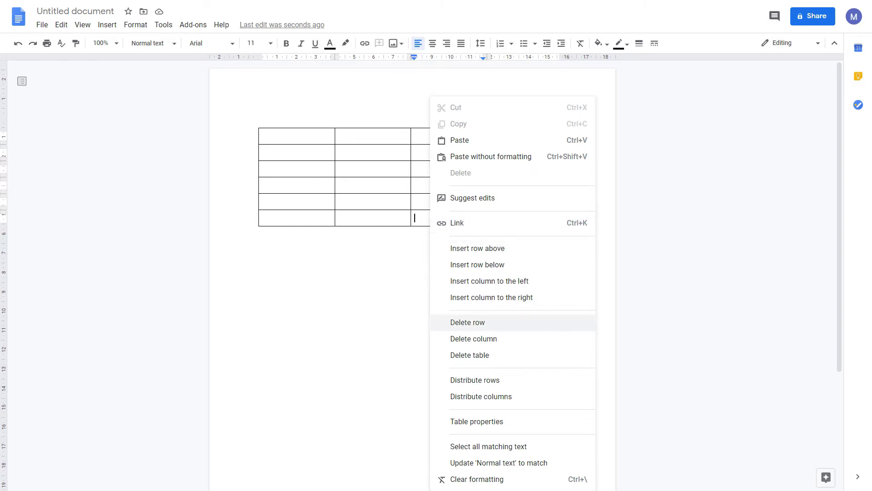
pyautogui.click(467, 323)
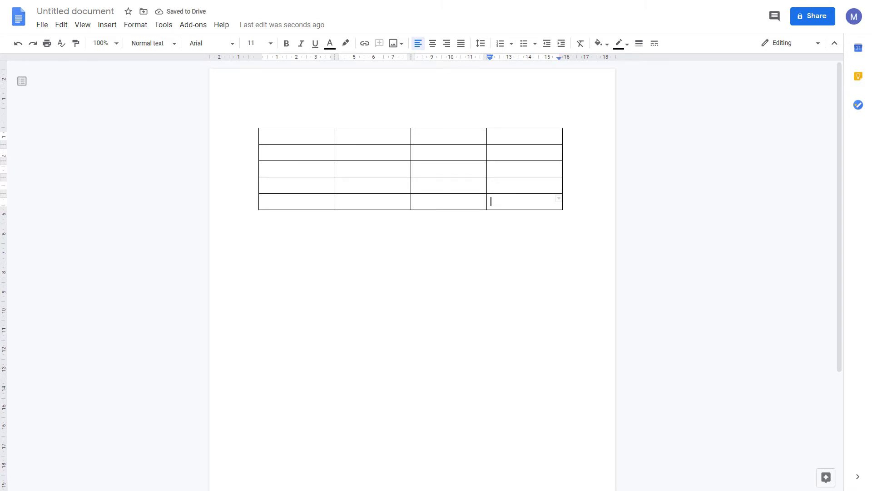
pyautogui.rightClick(494, 200)
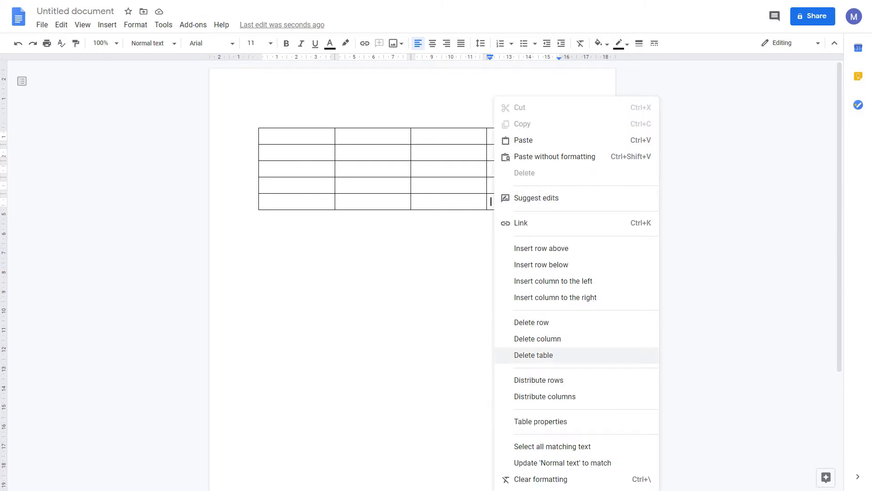
pyautogui.click(259, 214)
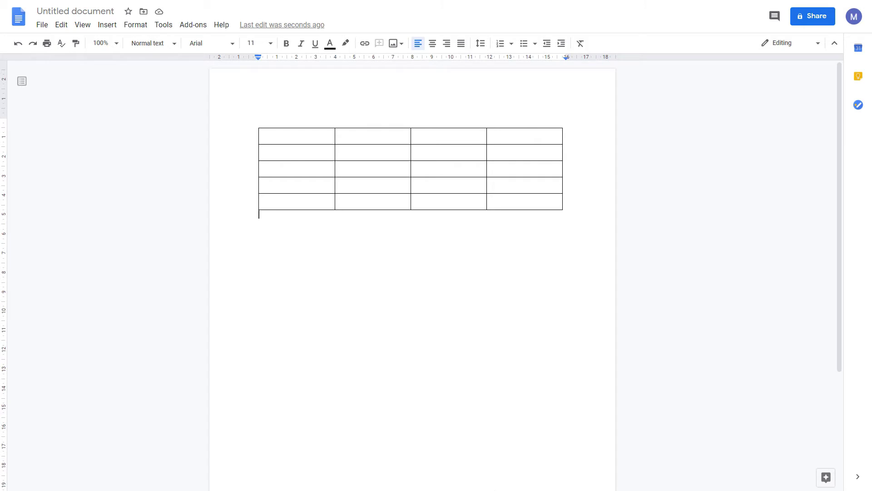
# Resize the table unevenly by widening the first column and making the bottom row much taller.
pyautogui.moveTo(335, 168); pyautogui.dragTo(380, 168)
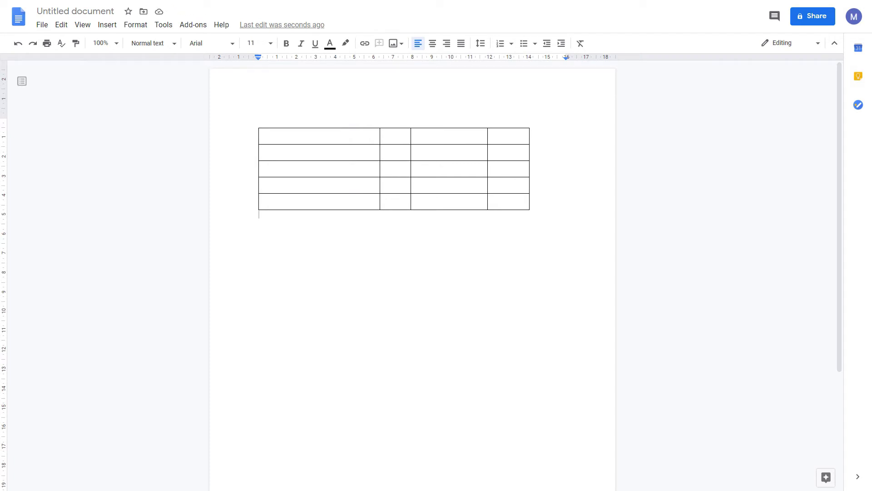
pyautogui.moveTo(395, 210); pyautogui.dragTo(380, 253)
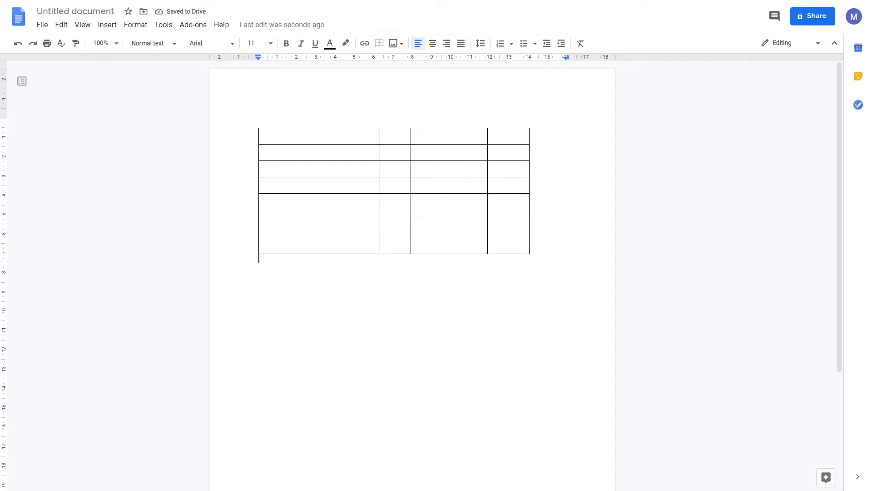
# Distribute all rows and columns of the table evenly.
pyautogui.moveTo(507, 213); pyautogui.dragTo(326, 138)
pyautogui.rightClick(326, 139)
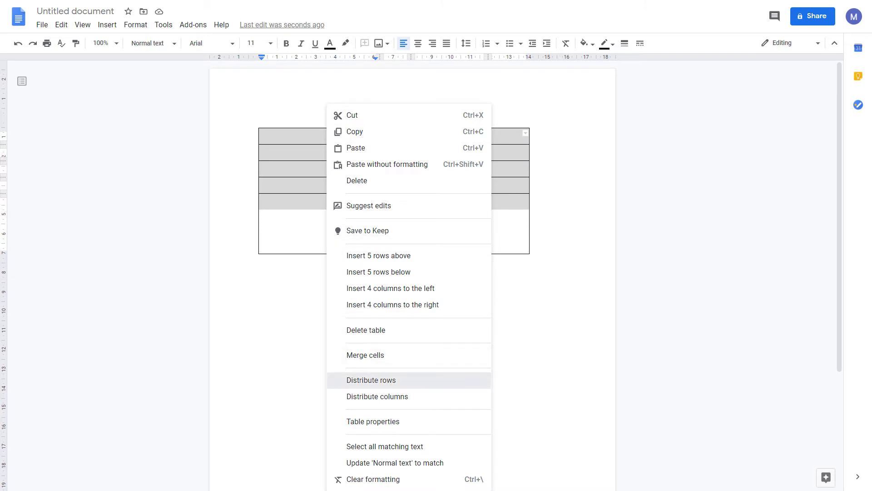
pyautogui.click(371, 380)
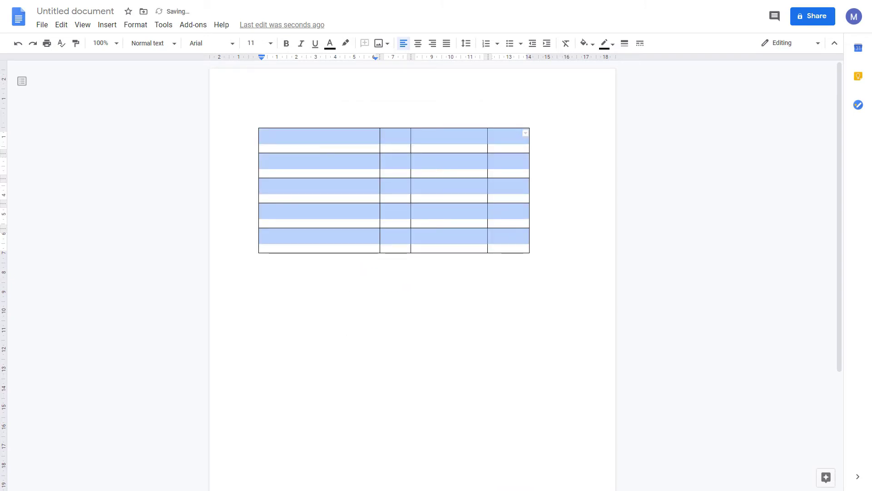
pyautogui.rightClick(438, 184)
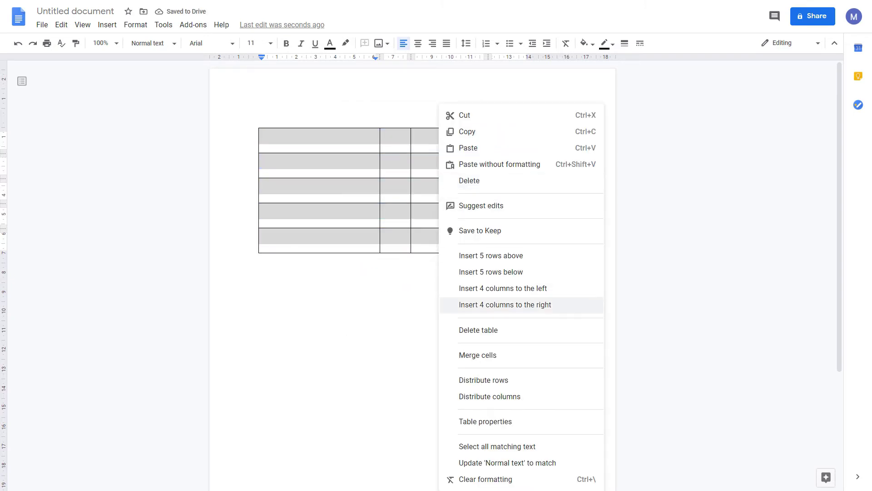
pyautogui.click(468, 396)
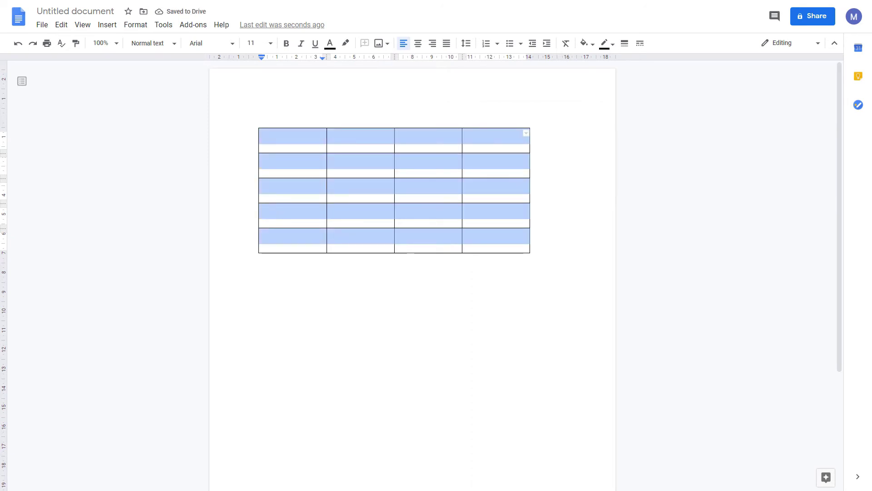
pyautogui.click(259, 258)
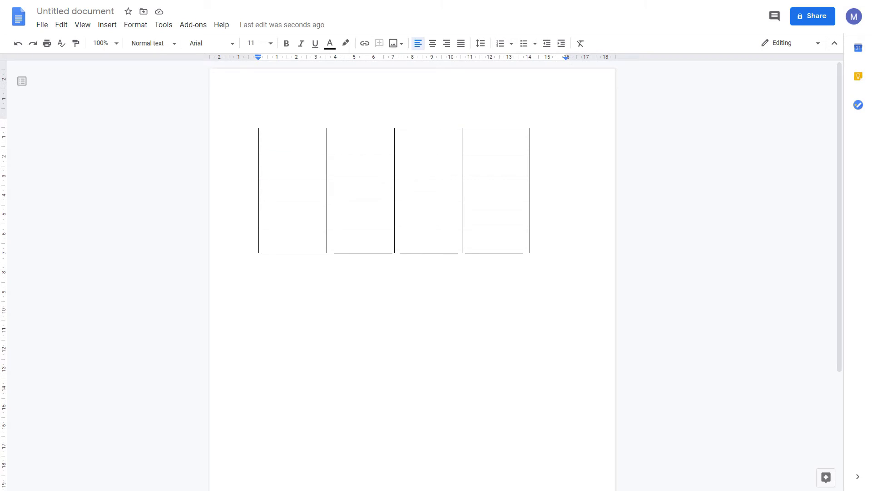
# Format the borders of the table's first row as 3pt, red and dotted.
pyautogui.click(263, 136)
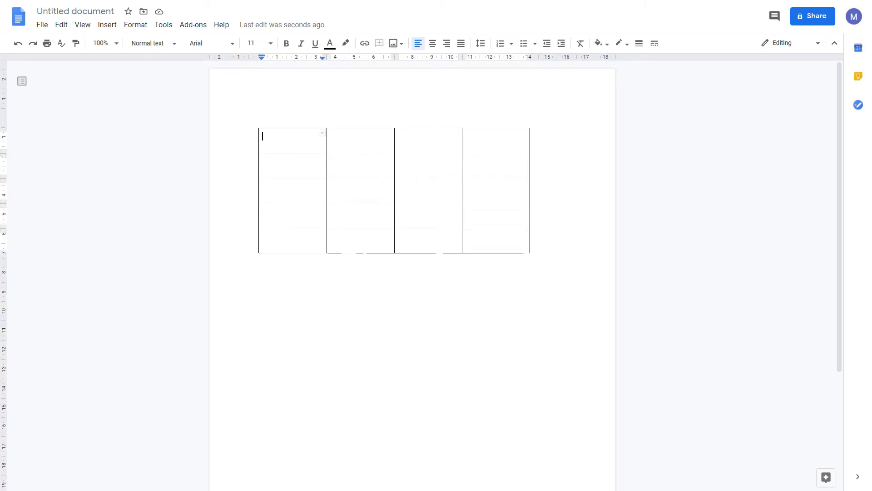
pyautogui.hotkey('shift', 'Right')
pyautogui.hotkey('shift', 'Right')
pyautogui.hotkey('shift', 'Right')
pyautogui.hotkey('shift', 'Right')
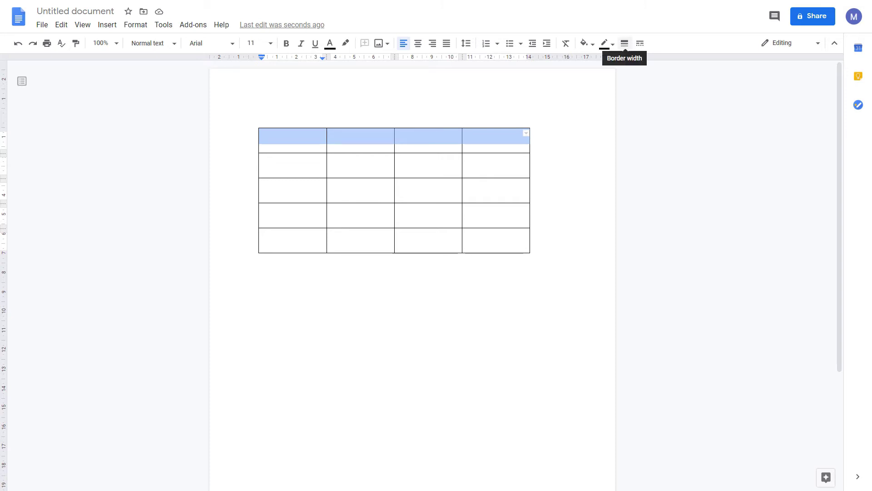
pyautogui.click(624, 43)
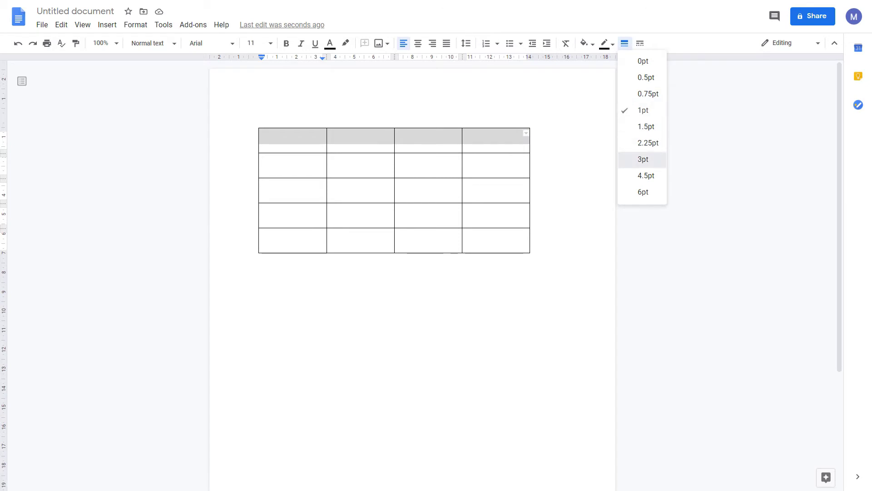
pyautogui.click(643, 159)
pyautogui.click(607, 43)
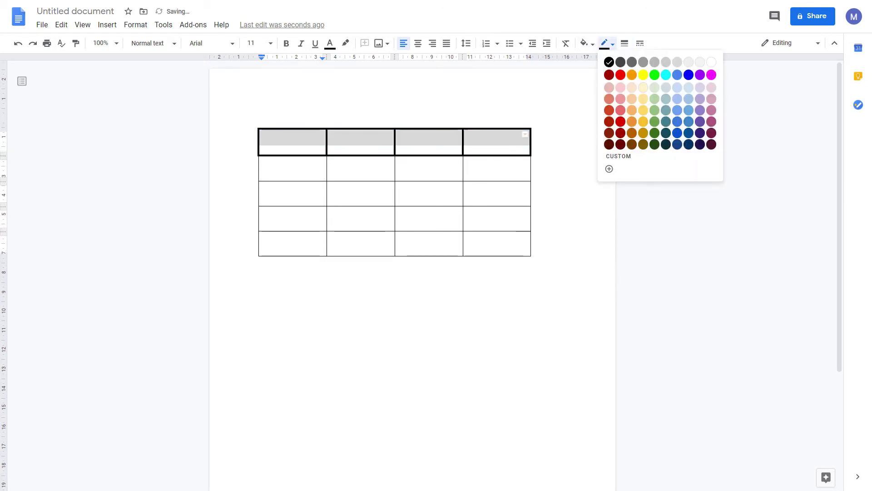
pyautogui.click(618, 74)
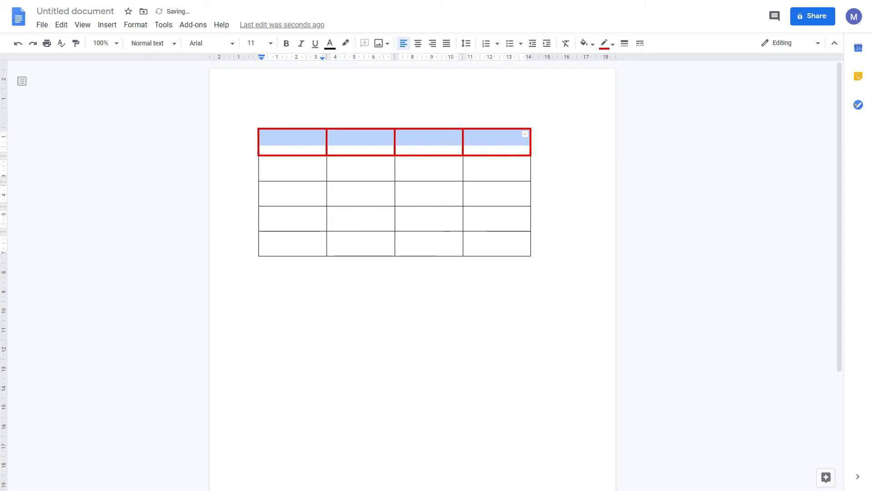
pyautogui.click(640, 44)
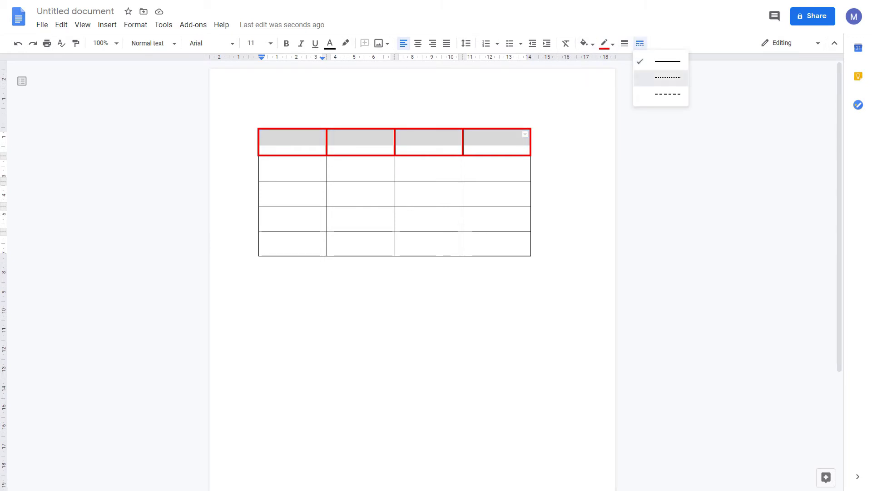
pyautogui.click(667, 78)
pyautogui.click(497, 168)
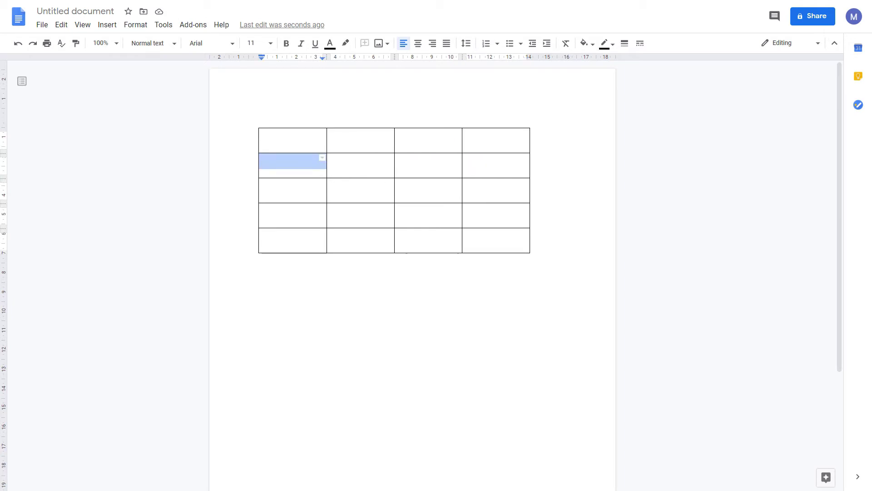
# Set the full horizontal border beneath the table's first row to 3pt thickness across all four columns.
pyautogui.click(350, 187)
pyautogui.moveTo(293, 139); pyautogui.dragTo(495, 139)
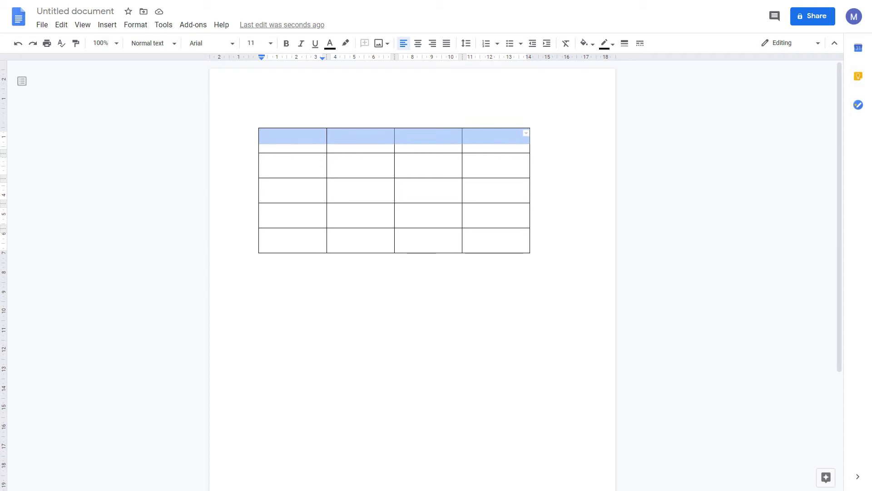
pyautogui.click(293, 153)
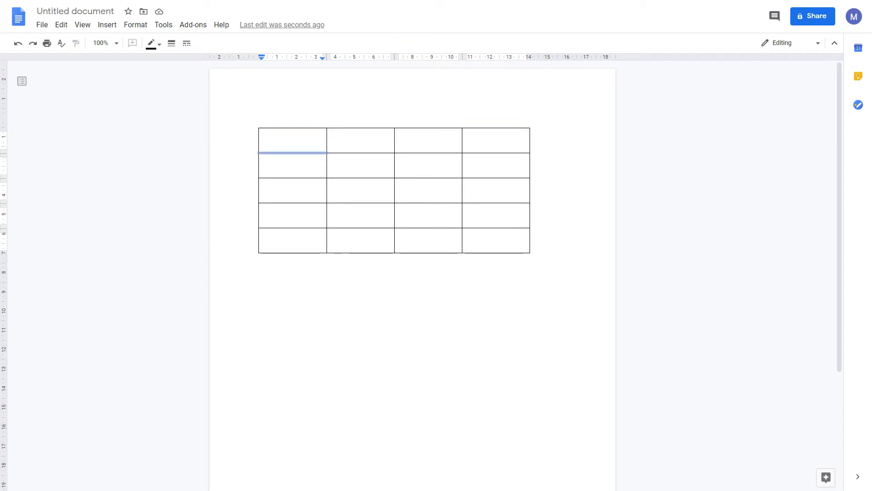
pyautogui.keyDown('shift'); pyautogui.click(361, 152); pyautogui.keyUp('shift')
pyautogui.moveTo(429, 153); pyautogui.dragTo(428, 152)
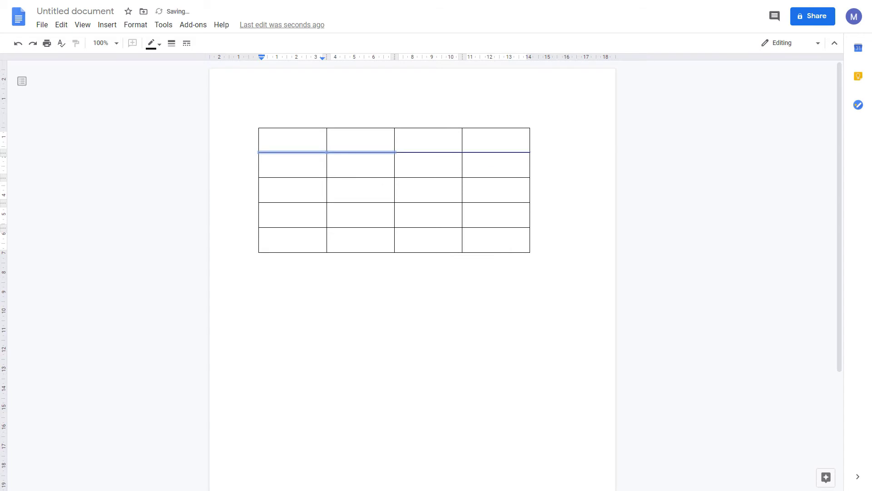
pyautogui.keyDown('shift'); pyautogui.click(429, 152); pyautogui.keyUp('shift')
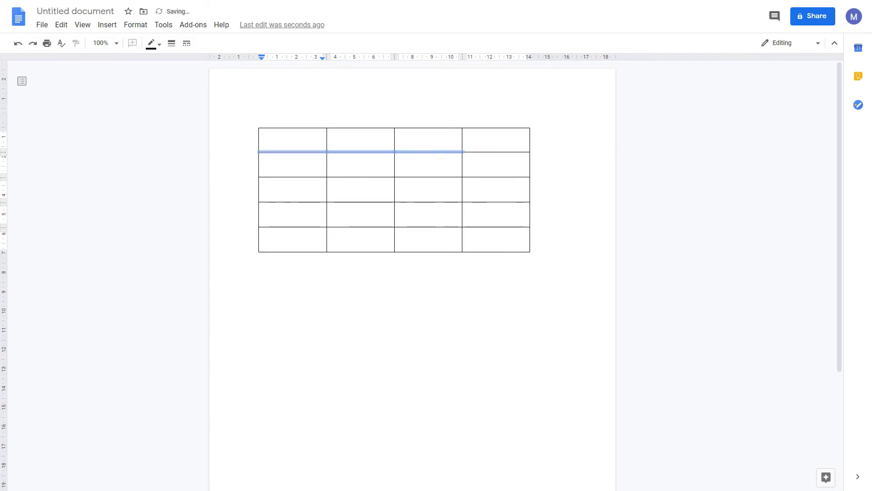
pyautogui.keyDown('ctrl'); pyautogui.click(496, 151); pyautogui.keyUp('ctrl')
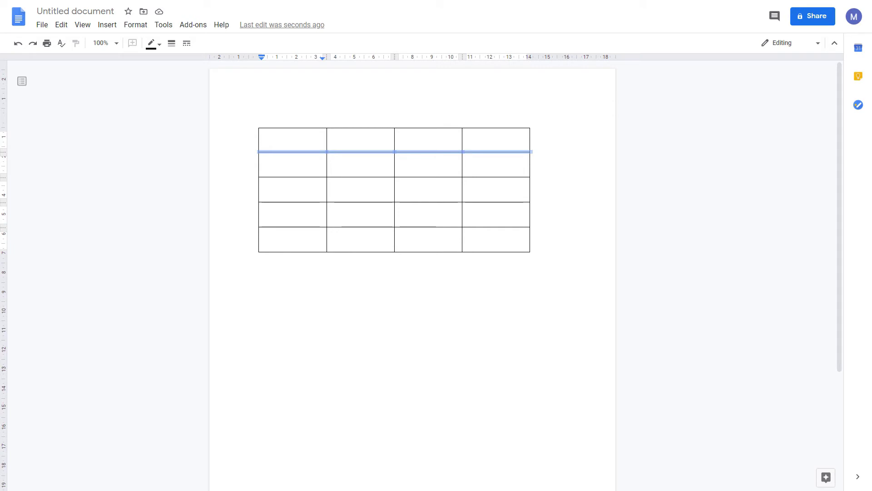
pyautogui.click(171, 43)
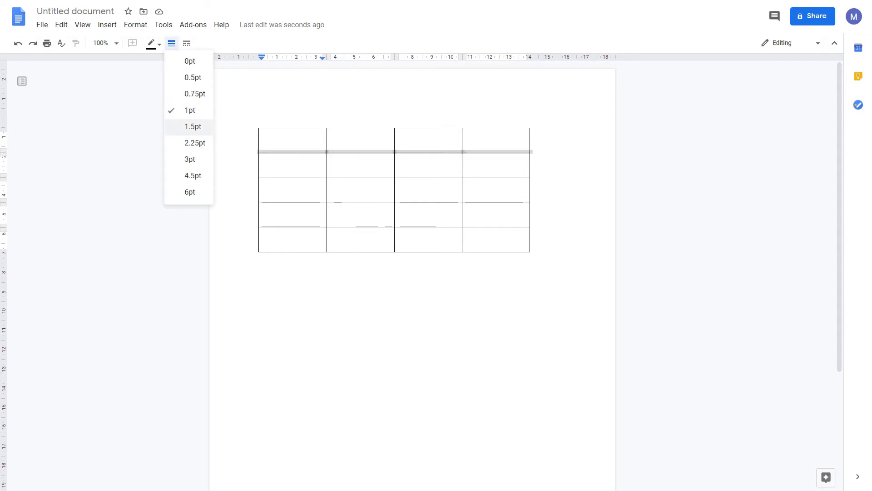
pyautogui.click(191, 160)
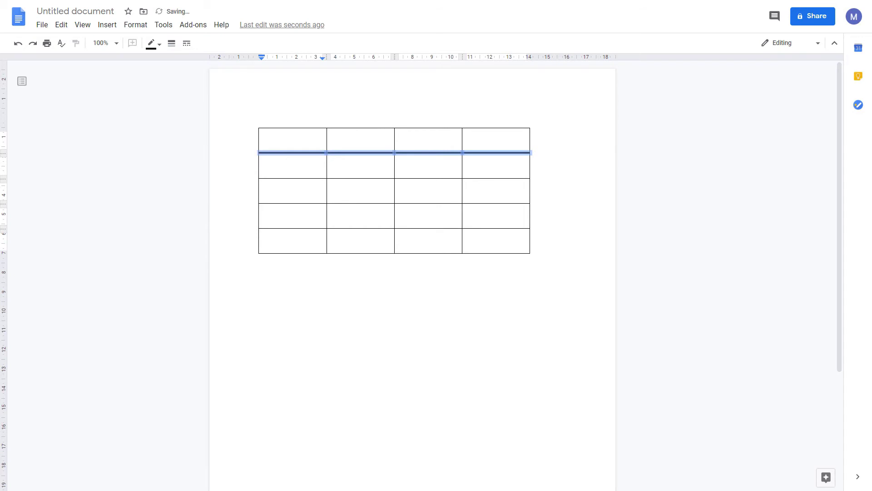
pyautogui.click(259, 259)
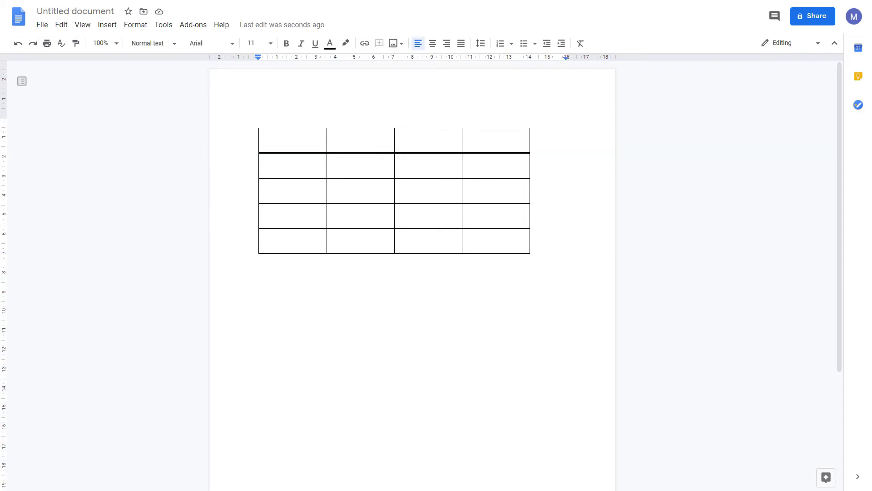
# Fill all four cells of the table's first row with a light blue background colour.
pyautogui.moveTo(291, 137); pyautogui.dragTo(499, 139)
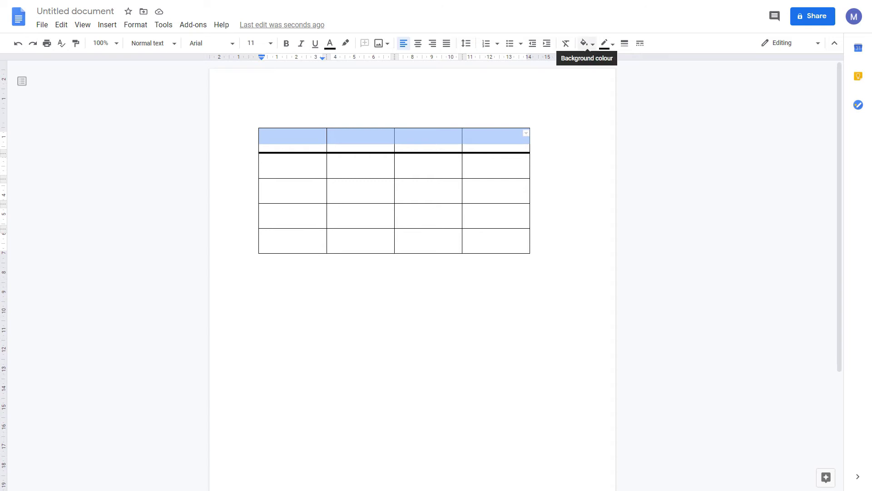
pyautogui.click(585, 44)
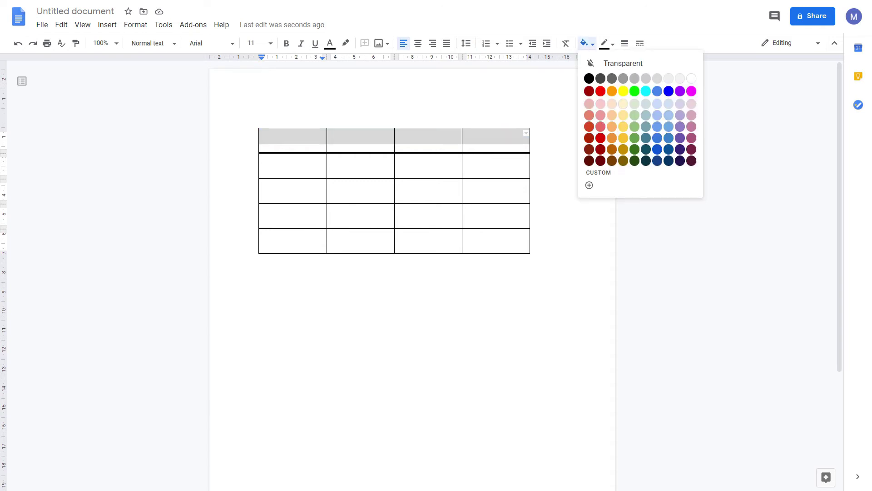
pyautogui.click(669, 104)
pyautogui.doubleClick(496, 190)
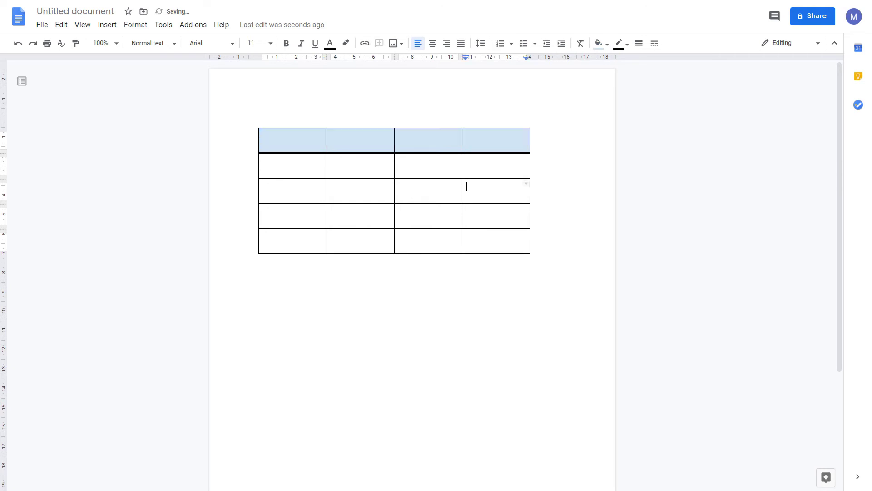
# Undo the table work back to an empty page.
pyautogui.click(476, 192)
pyautogui.hotkey('ctrl', 'z')
pyautogui.hotkey('ctrl', 'z')
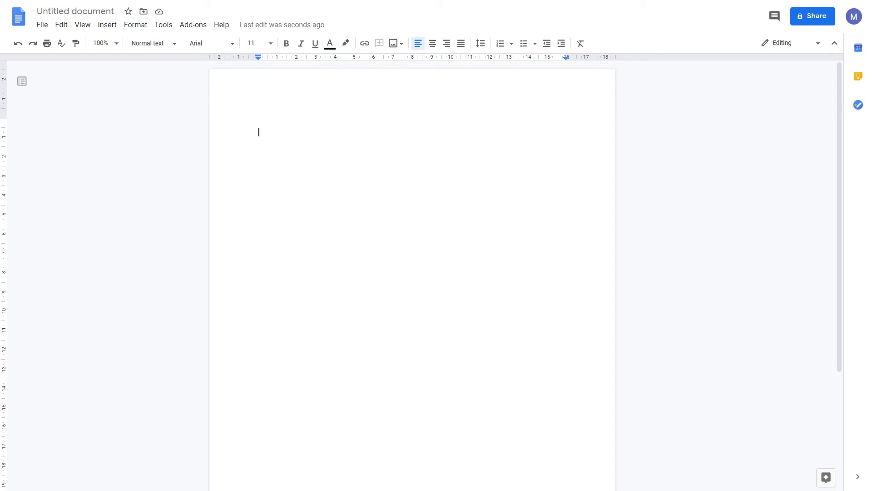
# Start inserting a chart from Sheets and choose the Graphs spreadsheet as its source.
pyautogui.hotkey('alt', 'i')
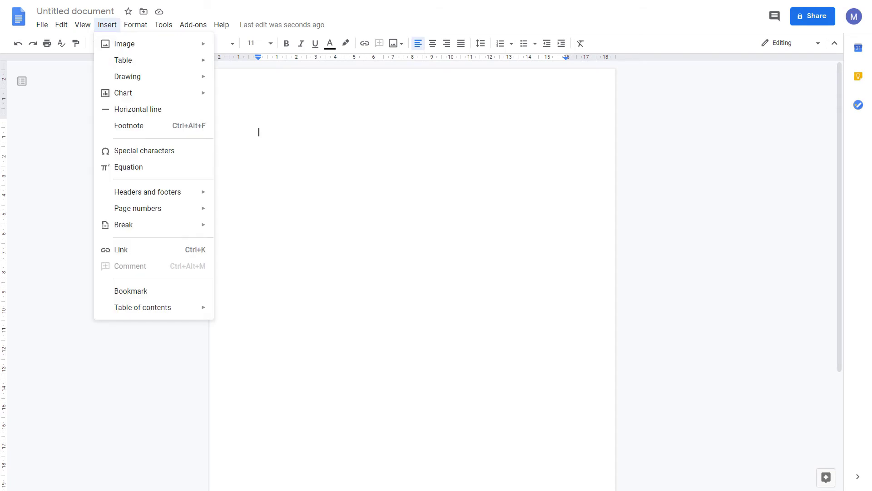
pyautogui.moveTo(153, 93)
pyautogui.press('Down')
pyautogui.press('Up')
pyautogui.press('Right')
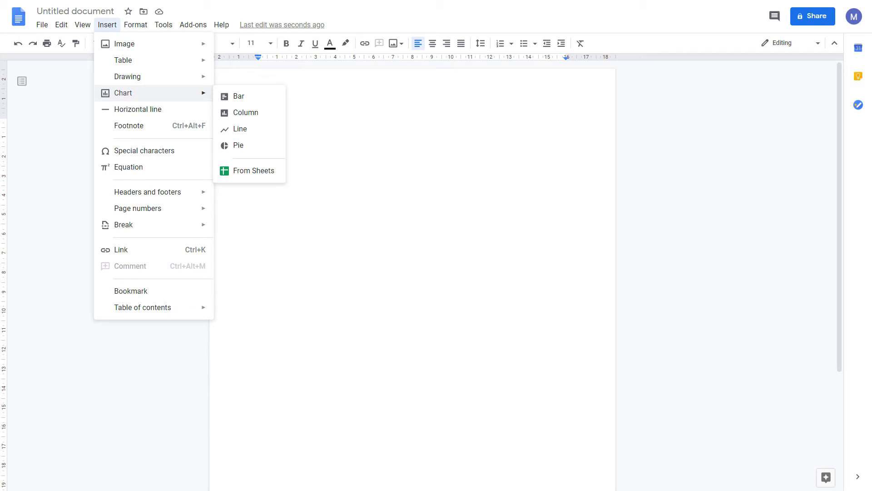
pyautogui.press('Down')
pyautogui.press('Down')
pyautogui.press('Down')
pyautogui.press('Down')
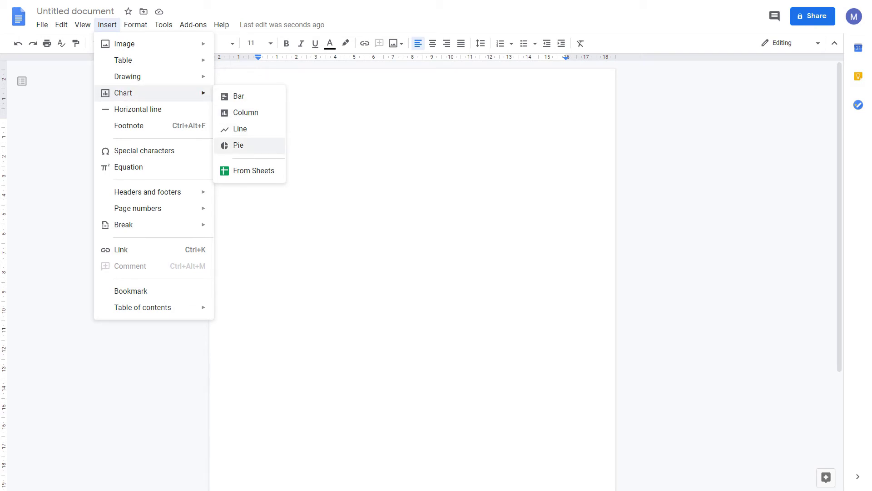
pyautogui.press('Down')
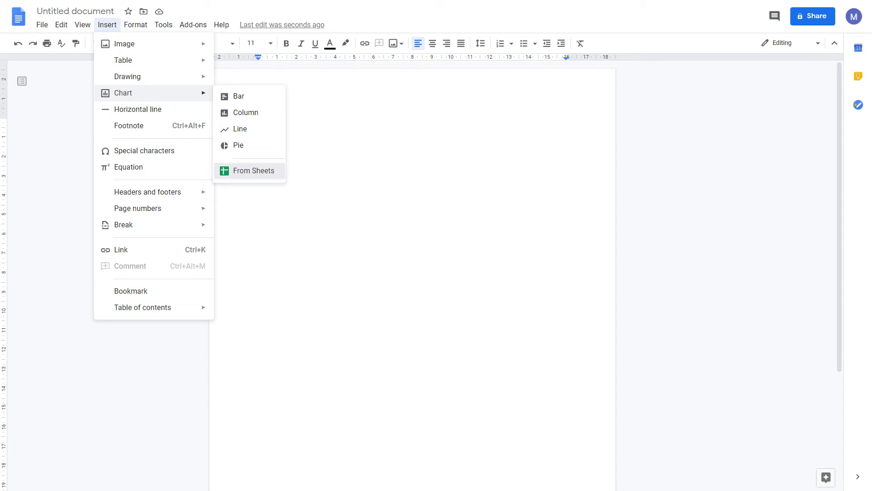
pyautogui.click(254, 171)
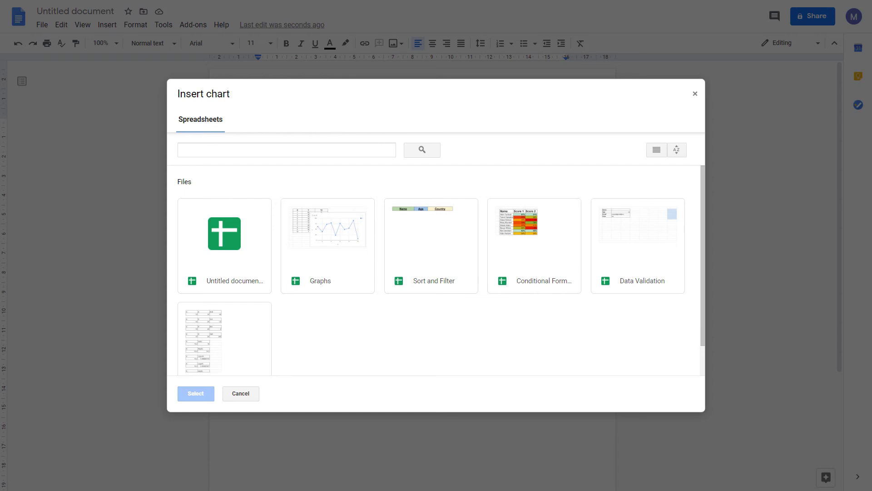
pyautogui.click(327, 245)
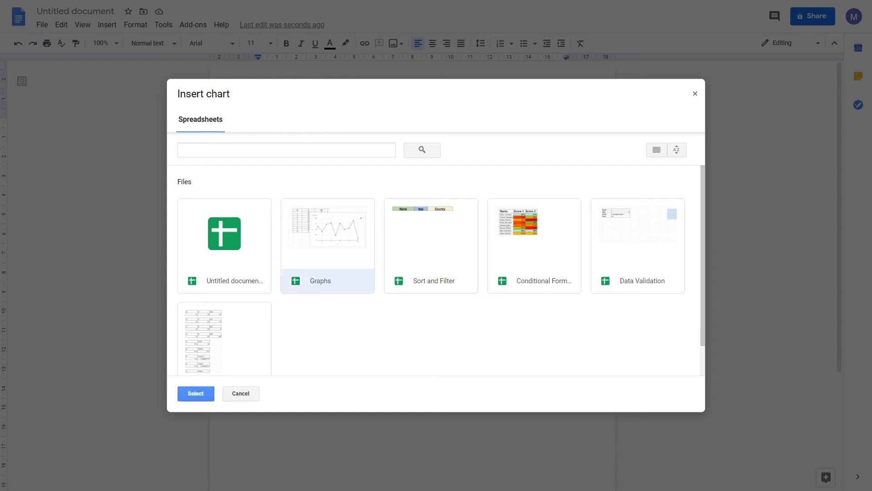
pyautogui.click(196, 393)
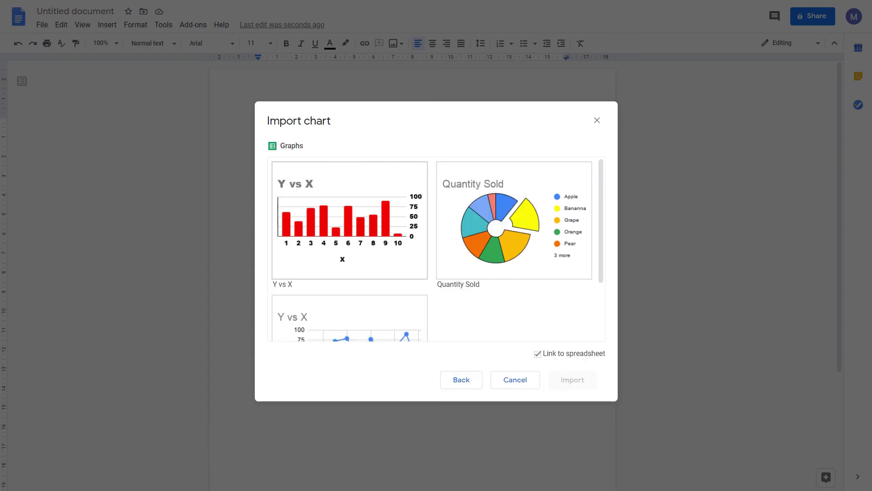
# Import the Quantity Sold pie chart linked to its spreadsheet, and delete it from the page.
pyautogui.scroll(-3, 514, 221)
pyautogui.scroll(3, 514, 221)
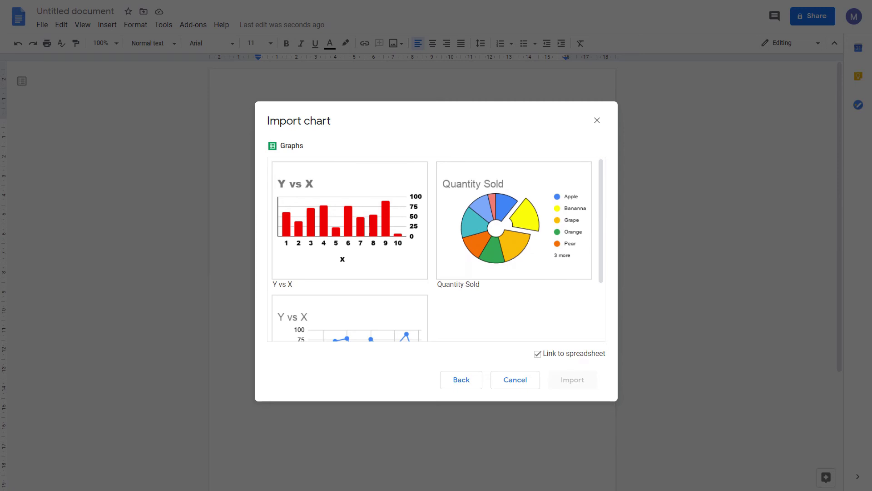
pyautogui.click(514, 220)
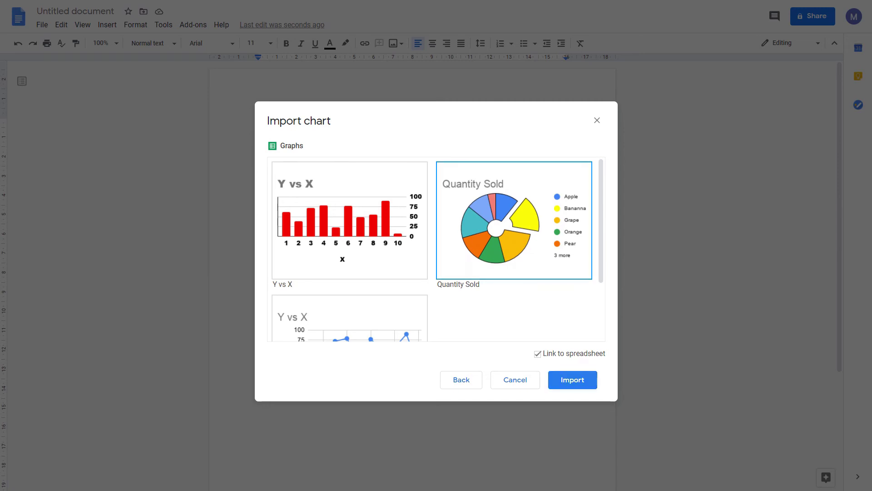
pyautogui.click(572, 379)
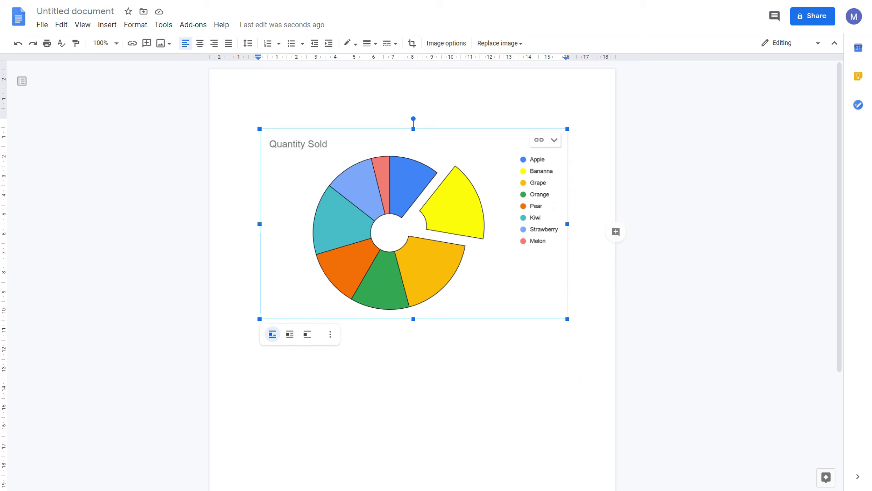
pyautogui.press('Delete')
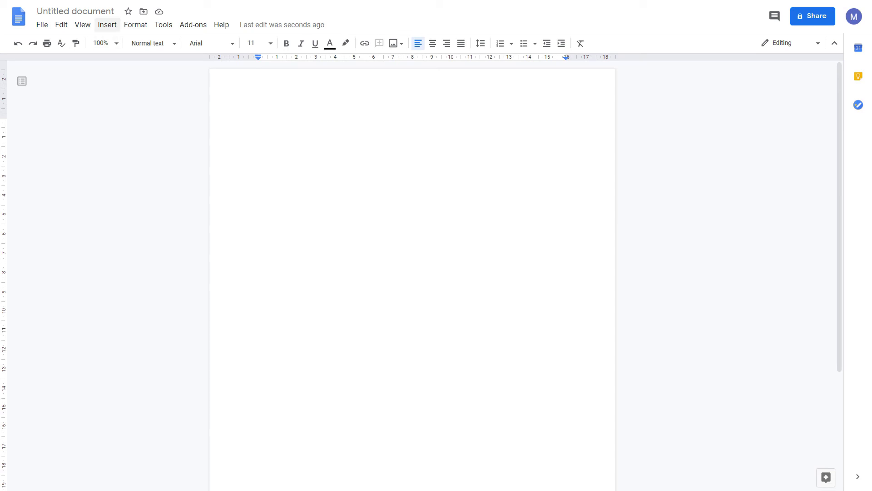
# Insert a new line chart into the empty document.
pyautogui.click(108, 25)
pyautogui.moveTo(124, 44)
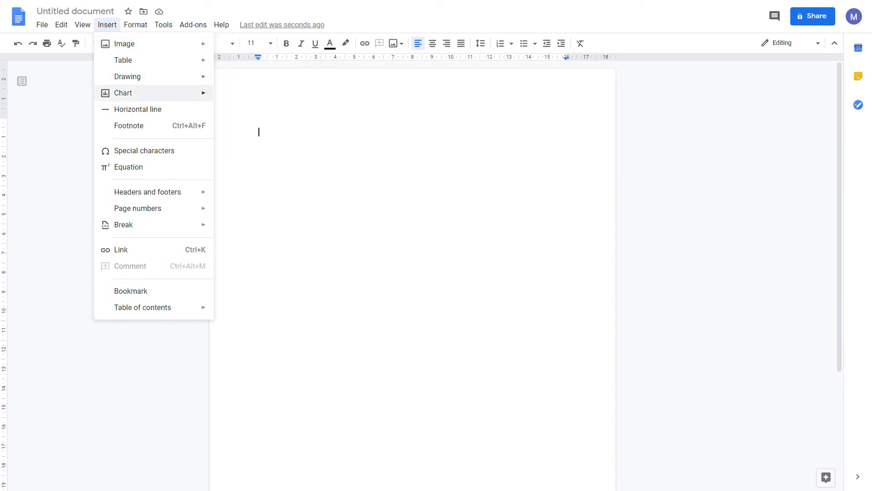
pyautogui.moveTo(123, 93)
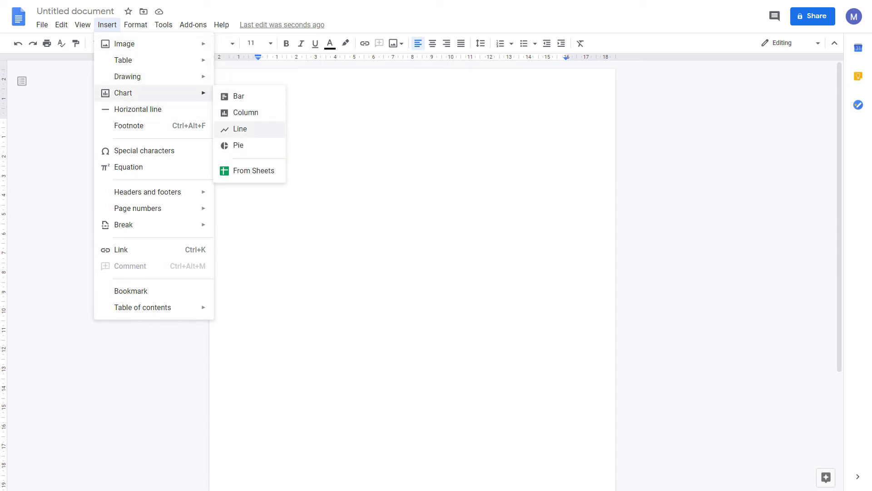
pyautogui.click(240, 128)
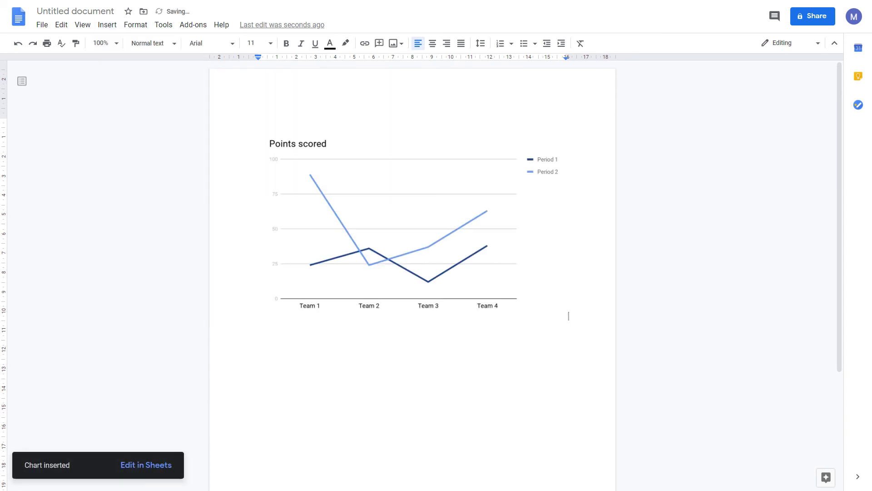
pyautogui.click(258, 122)
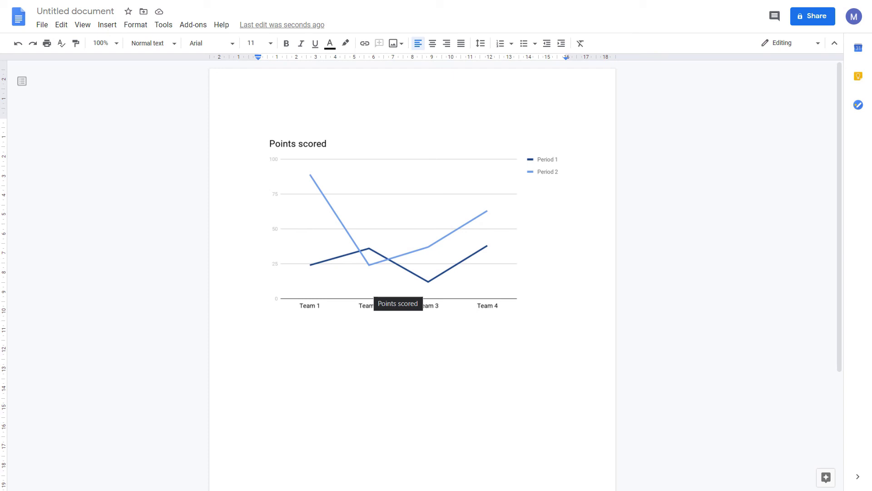
# Open the line chart's linked source in Google Sheets and select its data range A1:C5.
pyautogui.click(371, 288)
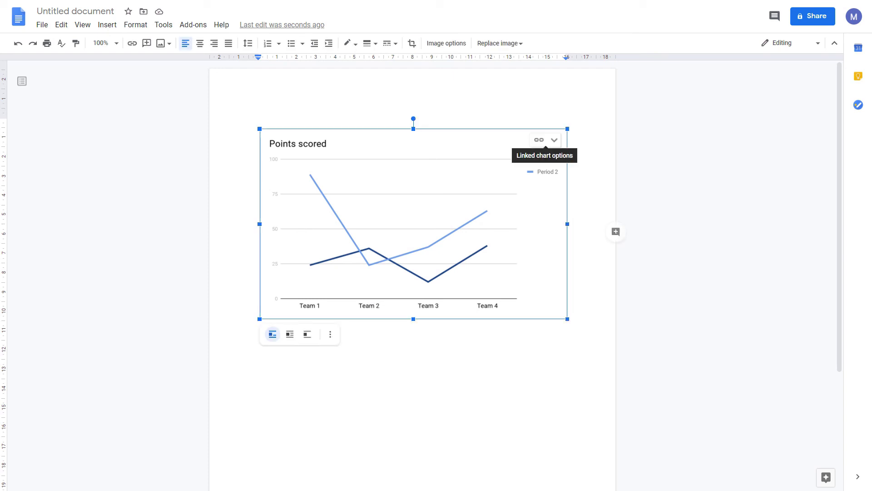
pyautogui.click(546, 139)
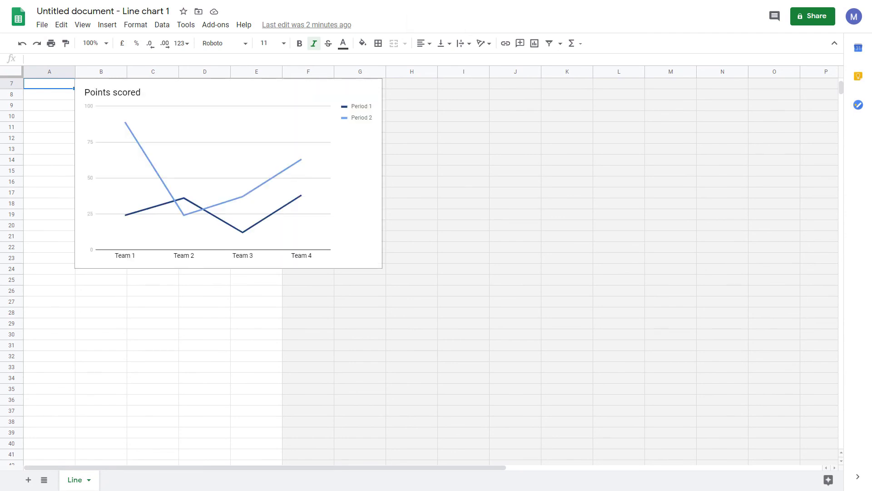
pyautogui.moveTo(49, 84); pyautogui.dragTo(154, 131)
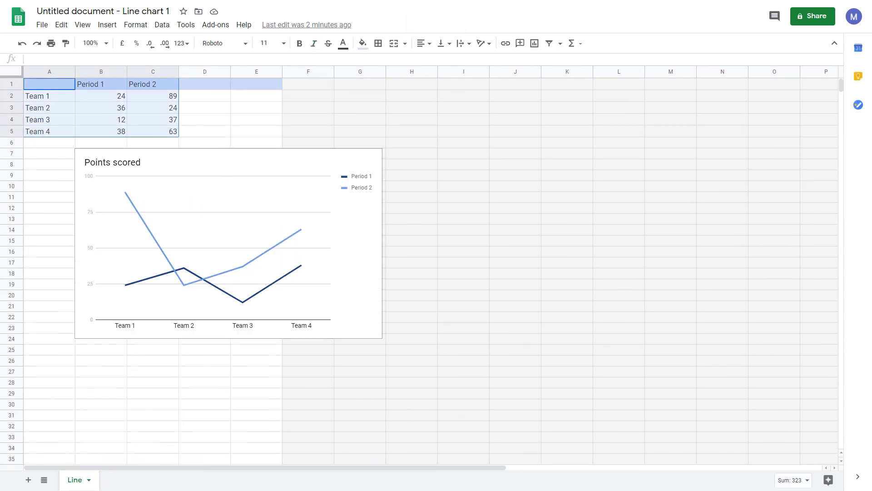